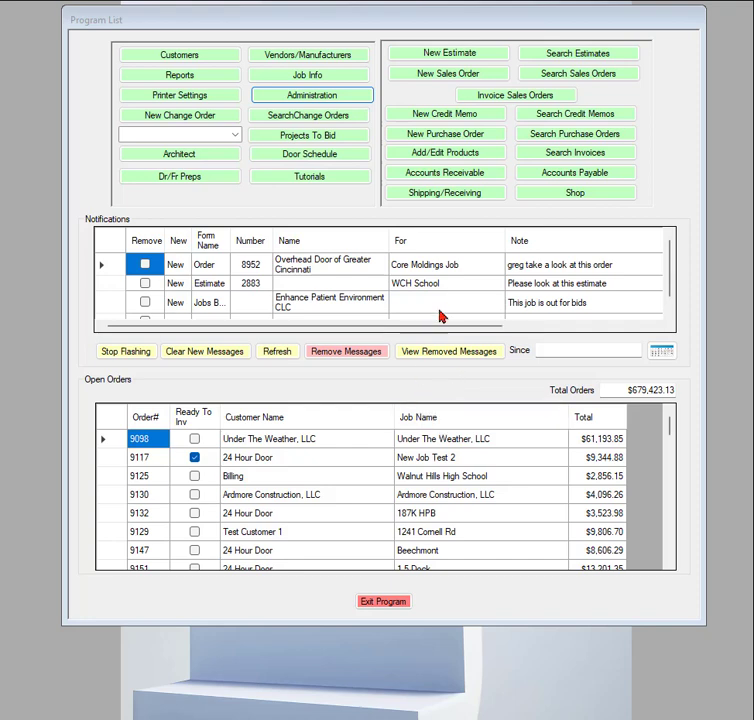
Step: Open user management in the administration area and load the existing administrator's user record
left_click(313, 97)
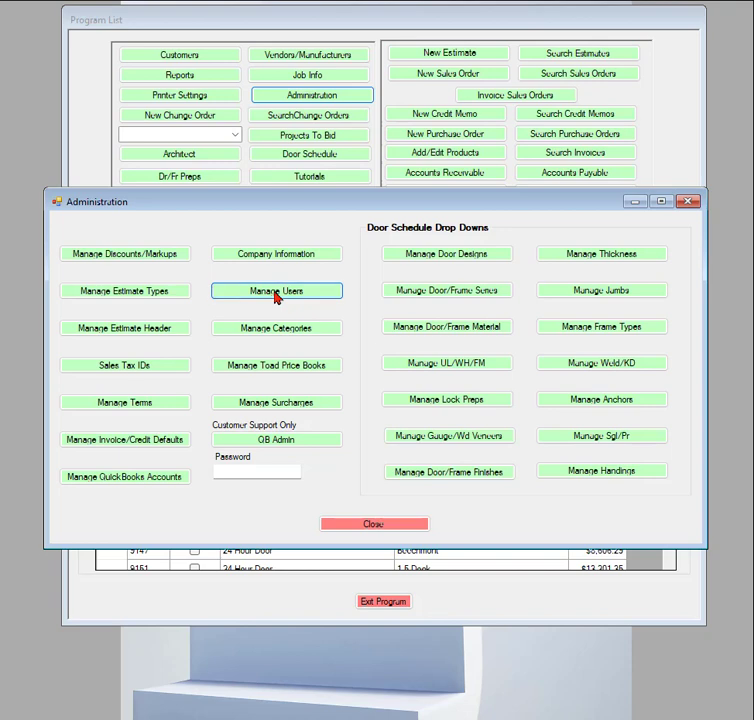
left_click(257, 296)
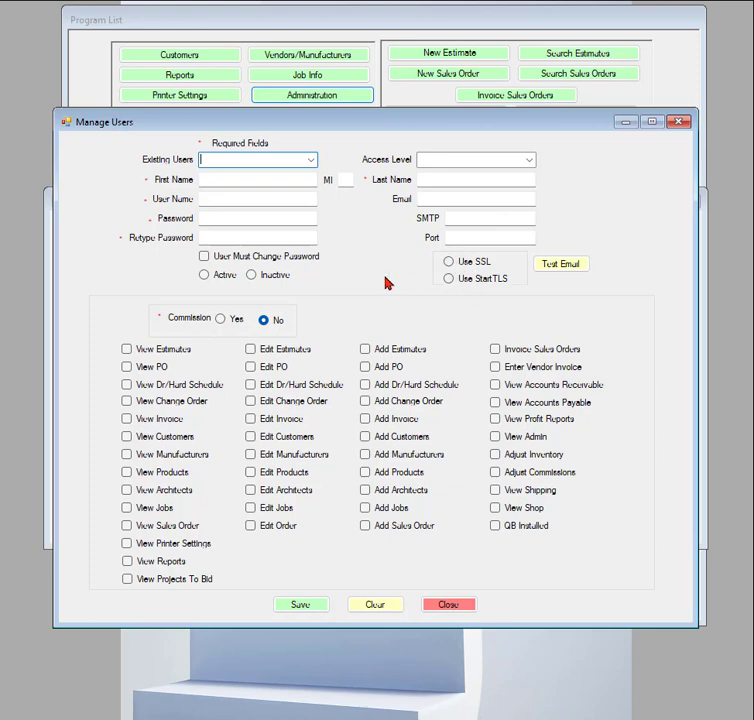
left_click(310, 162)
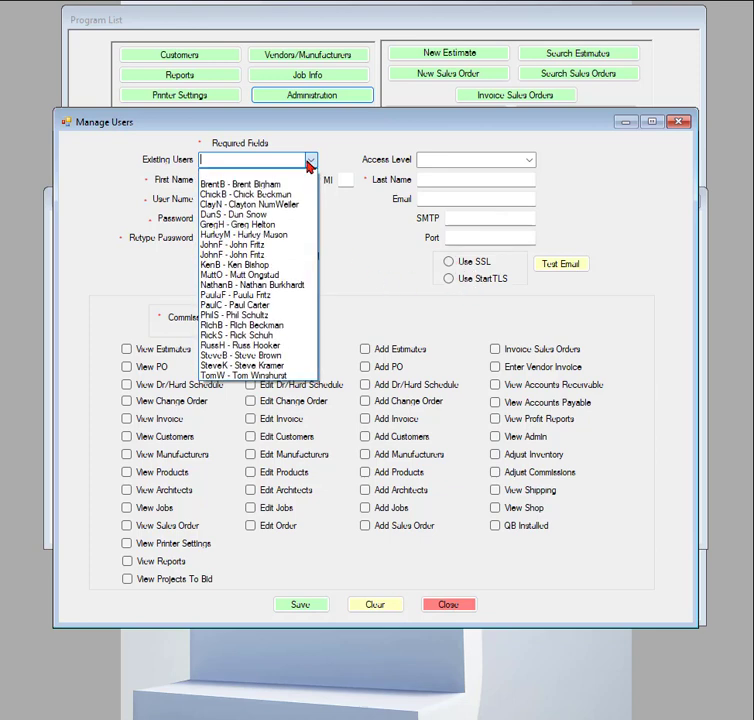
left_click(245, 221)
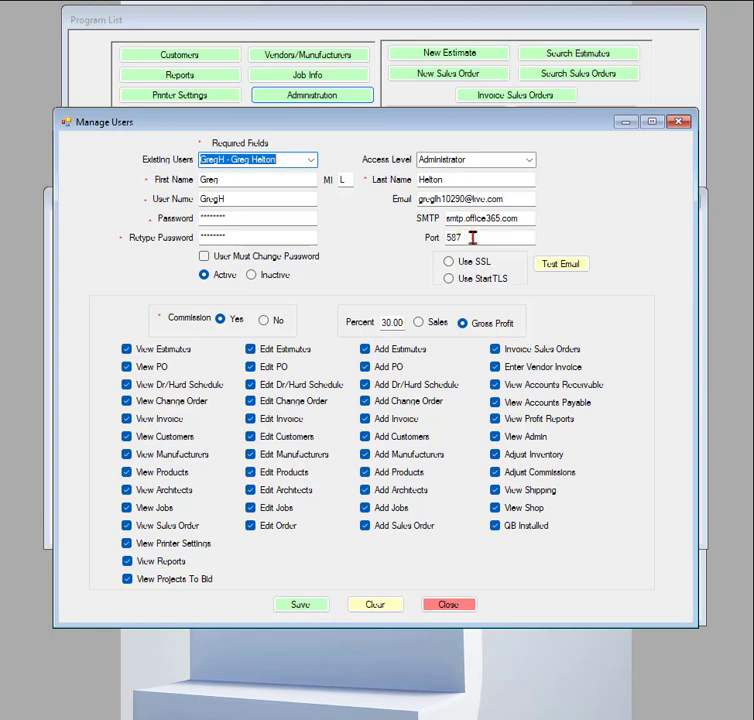
left_click_drag(476, 238, 432, 237)
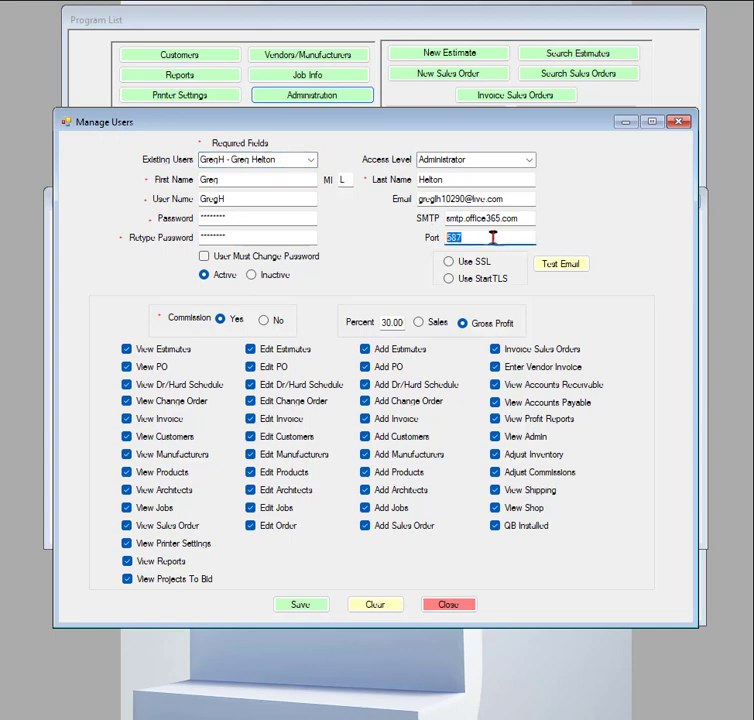
left_click(490, 237)
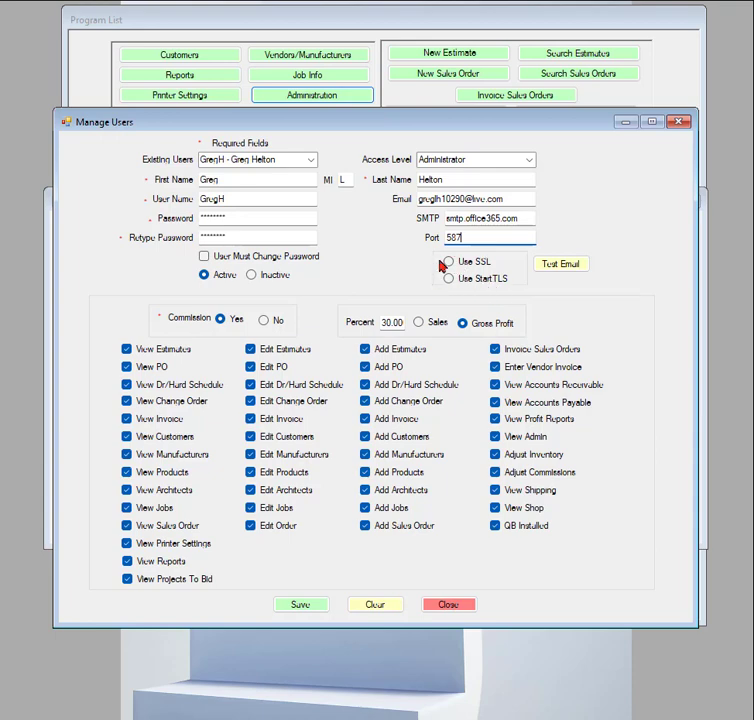
Step: Start a test email and attach "Invoice #6105 for - 187K HPB.pdf" from the Portal Pro Invoices folder in Documents
left_click(561, 266)
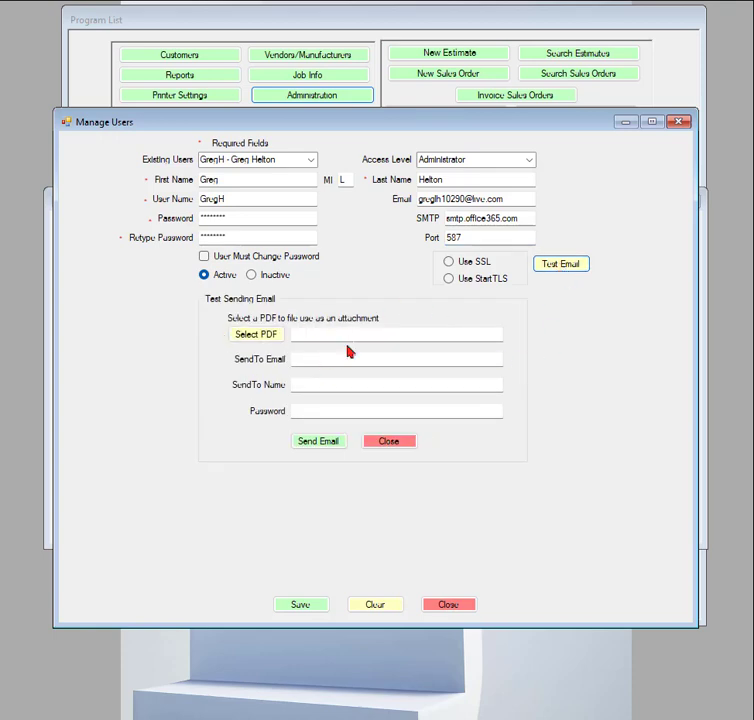
left_click(262, 339)
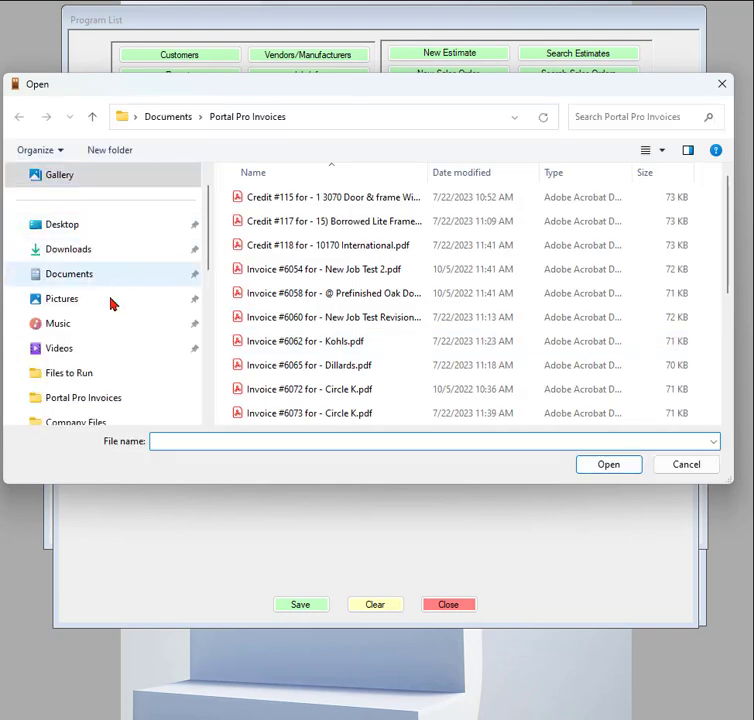
left_click(73, 276)
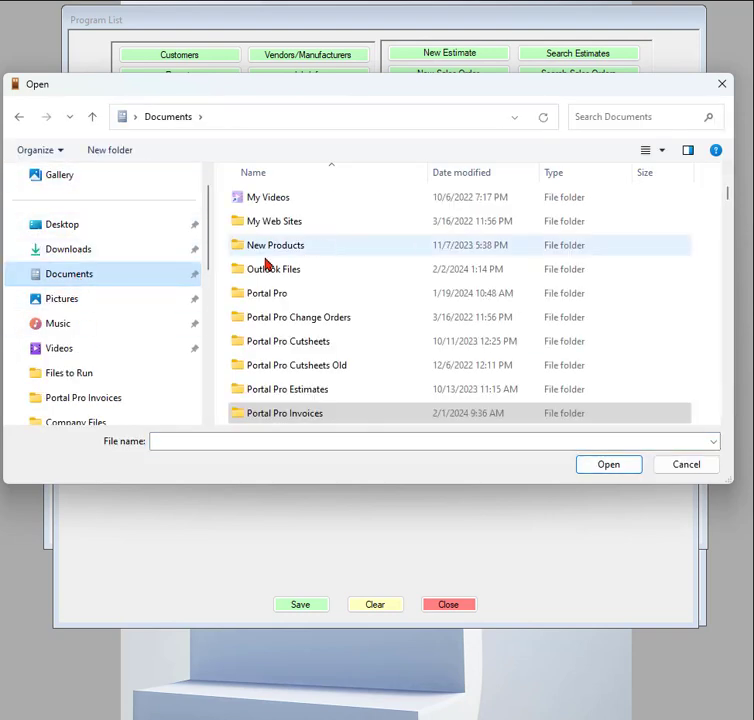
left_click(280, 419)
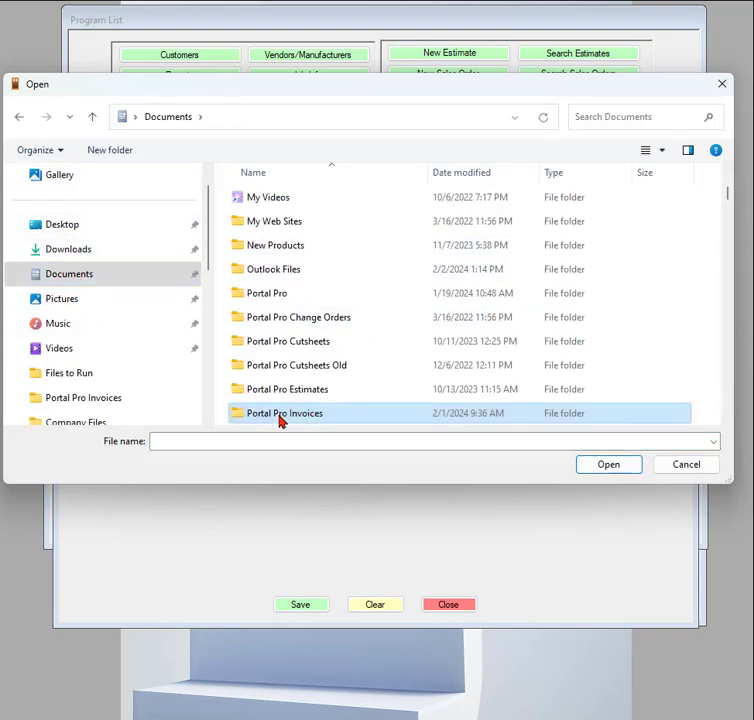
double_click(280, 419)
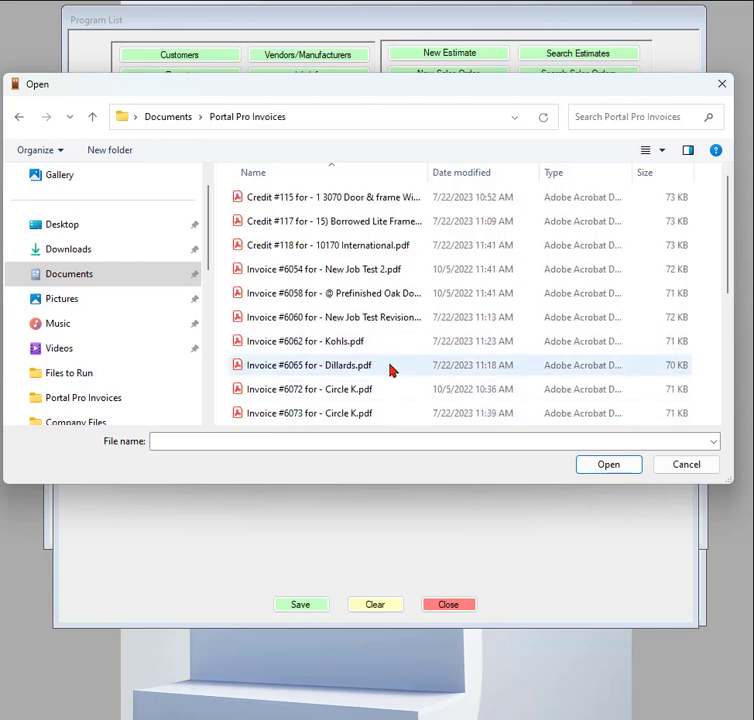
scroll(333, 380, "down", 2)
scroll(311, 390, "down", 1)
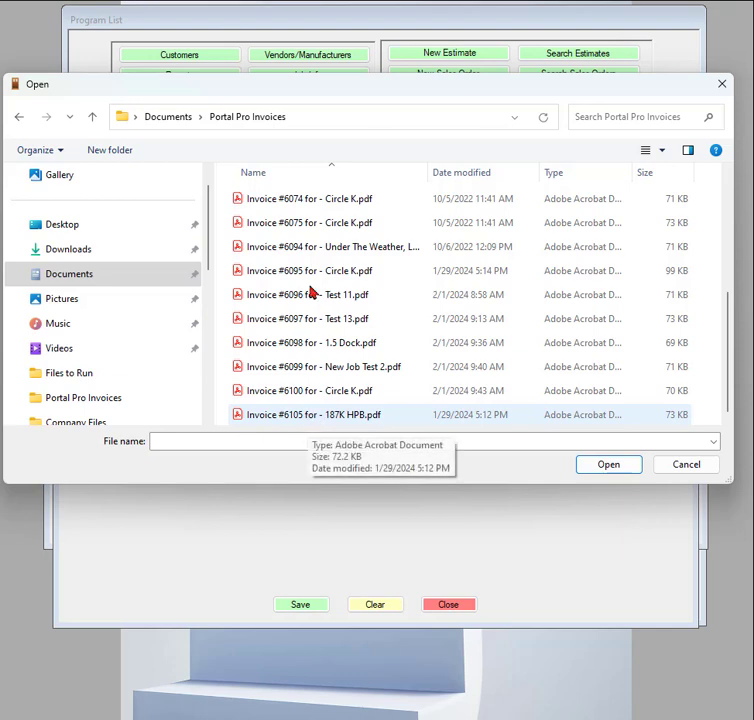
double_click(309, 416)
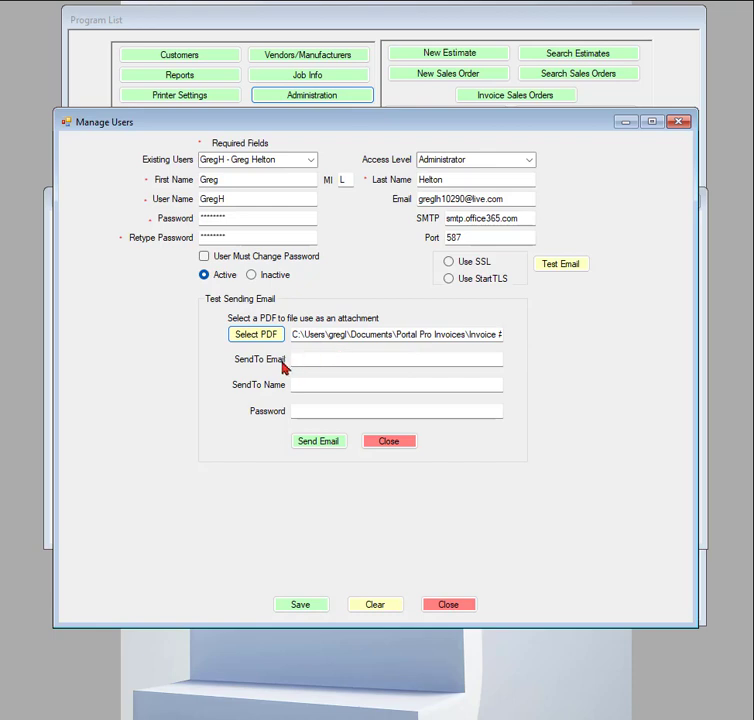
Step: Fill in the test email's recipient address, the recipient's name and the email account password
left_click(315, 361)
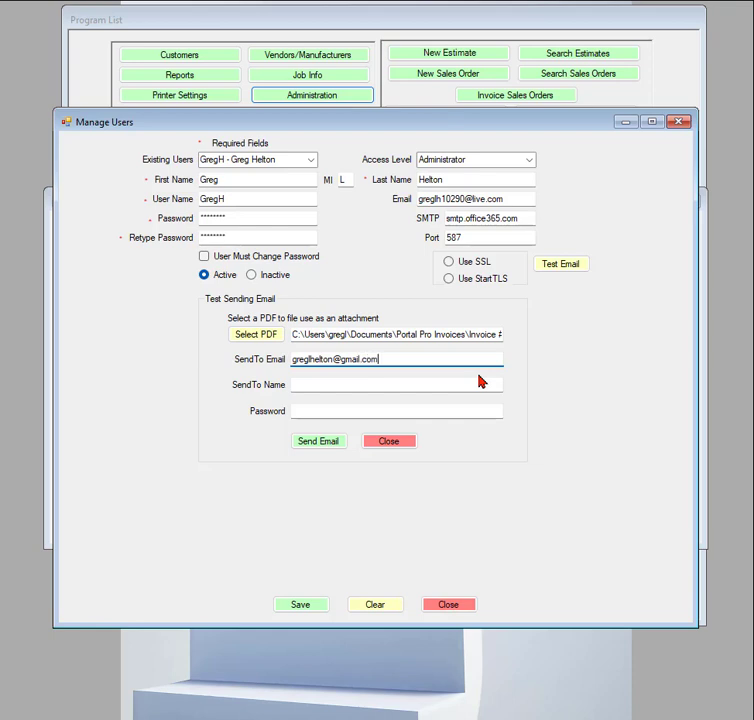
left_click(315, 385)
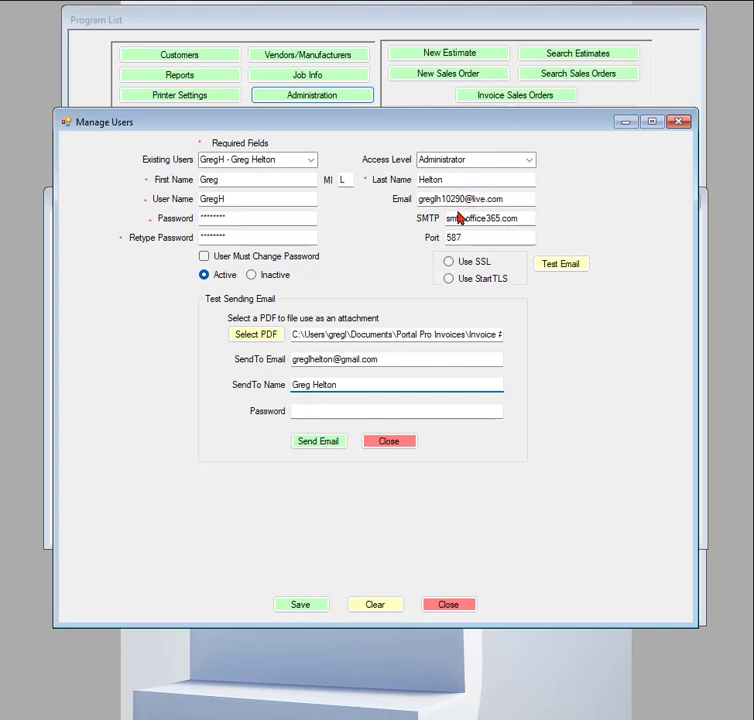
left_click(329, 411)
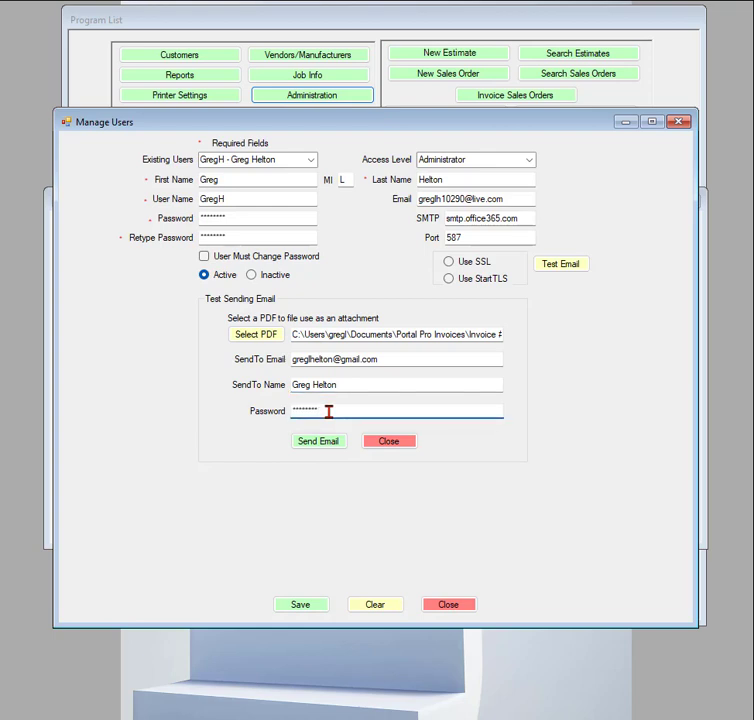
Step: Try sending the test email with SSL as the connection security
left_click(449, 263)
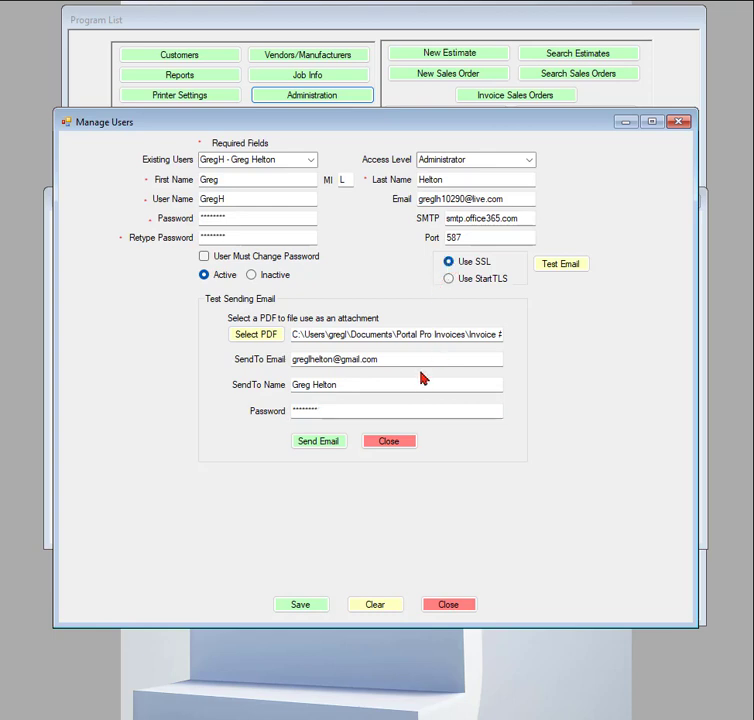
left_click(320, 443)
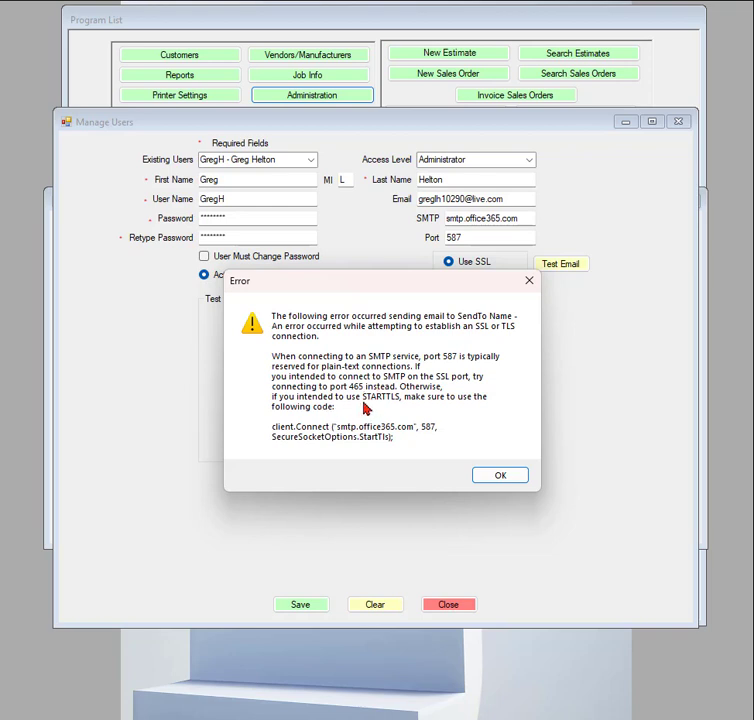
left_click(500, 476)
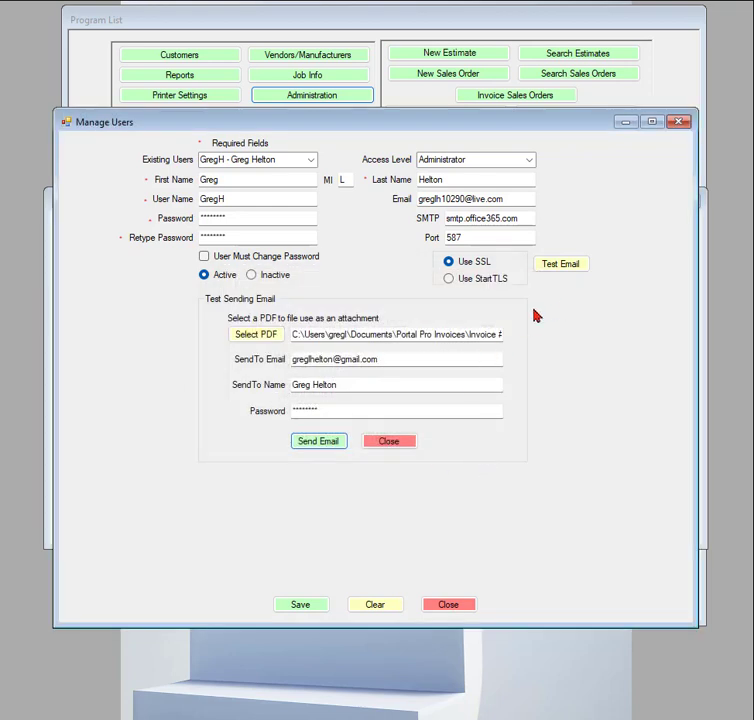
Step: Switch the connection security to StartTLS and try sending the test email with the port set to 0
left_click(449, 280)
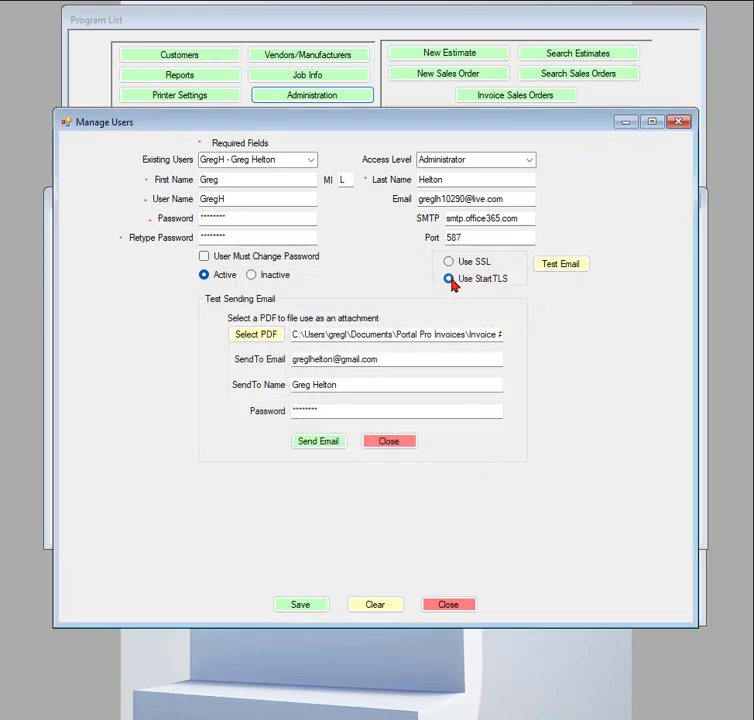
left_click(483, 236)
double_click(454, 236)
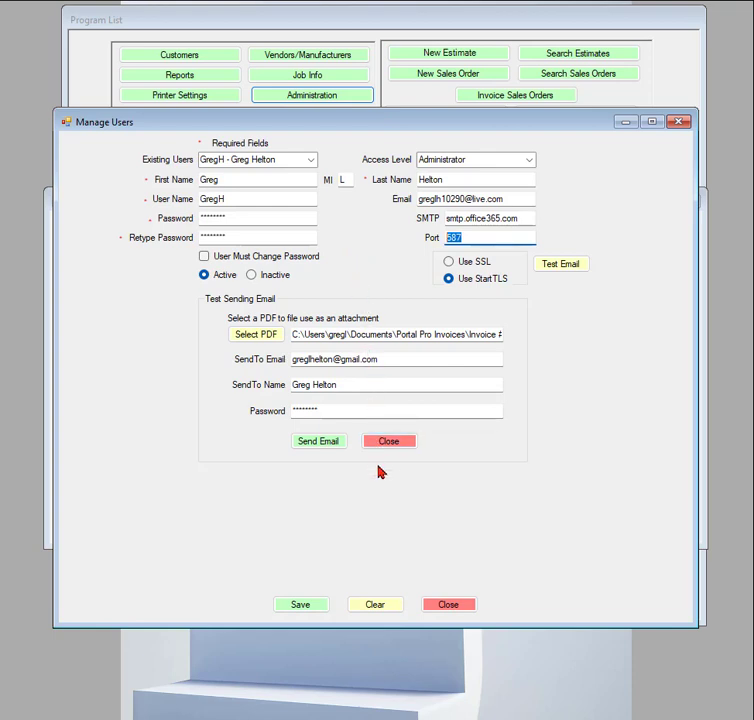
type("0")
left_click(319, 442)
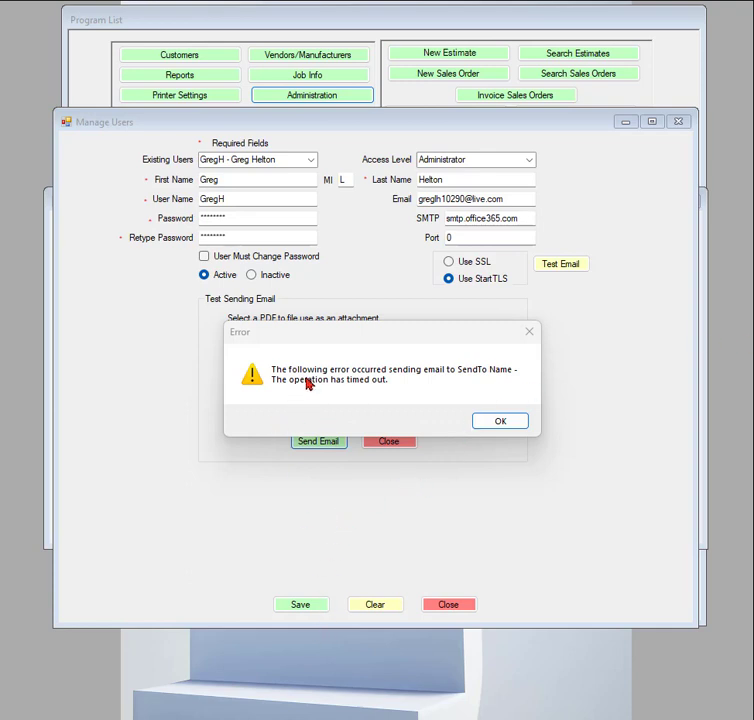
left_click(500, 420)
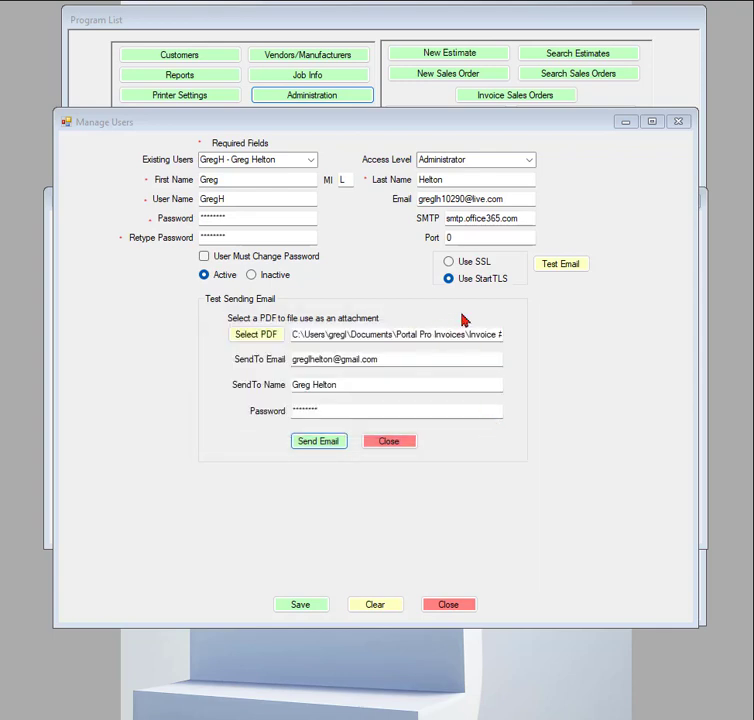
Step: Set the port to 587 and send the test email again
left_click_drag(473, 239, 411, 242)
type("5")
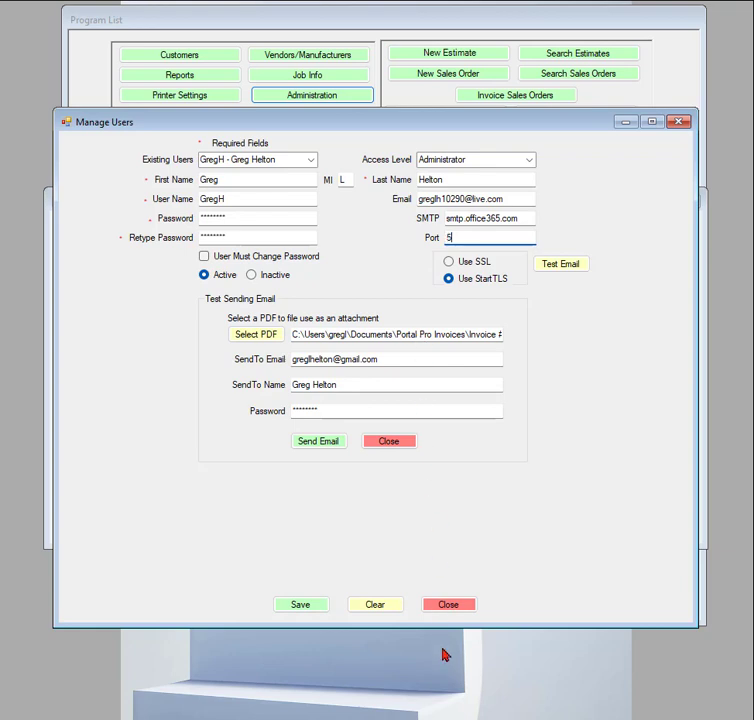
type("87")
left_click(318, 447)
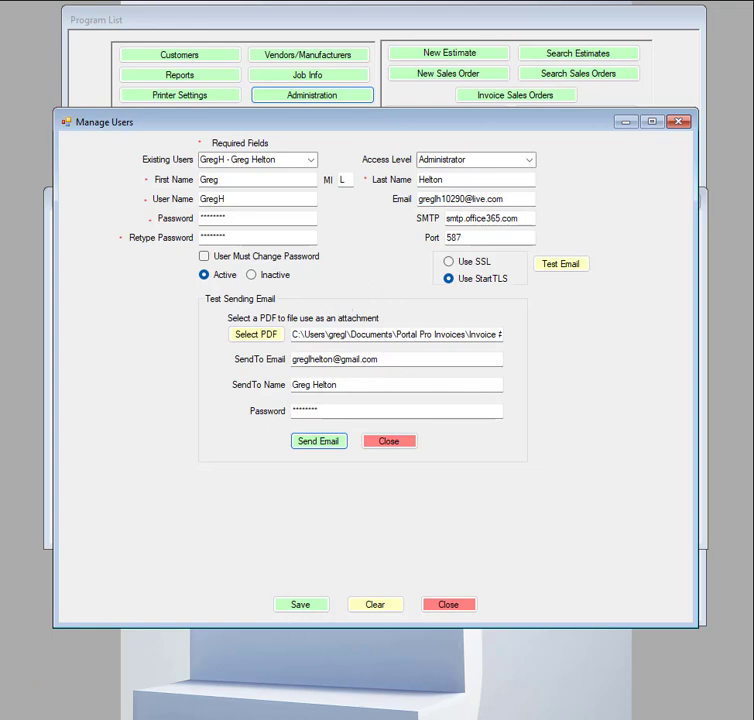
Step: Switch to Outlook, view the received "Test Email Settings" message with its attachment, and return to Portal Pro
left_click(101, 719)
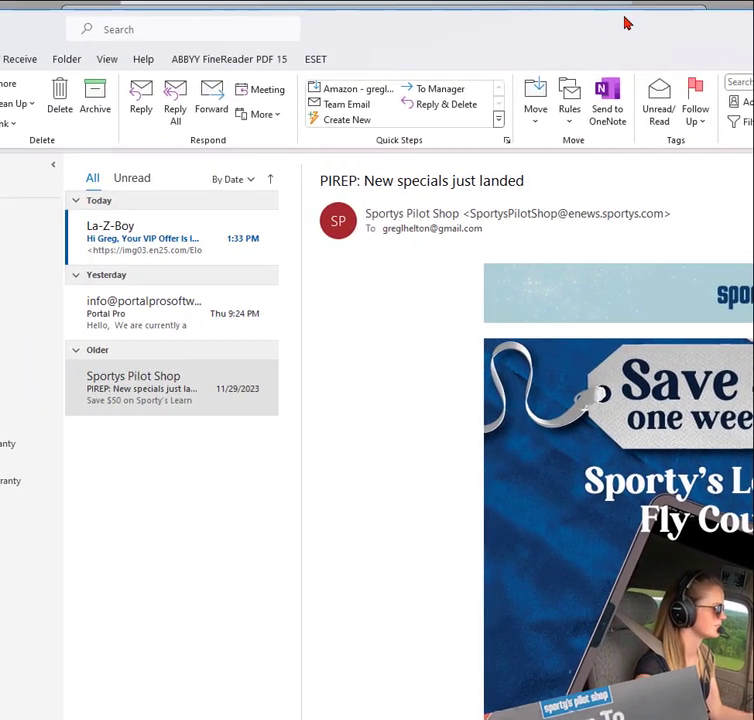
left_click_drag(627, 22, 607, 28)
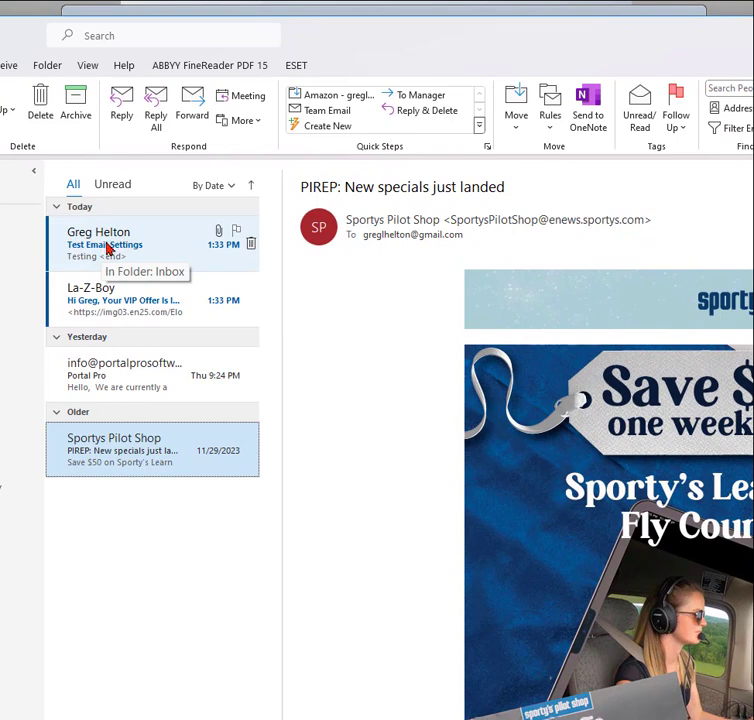
left_click(170, 242)
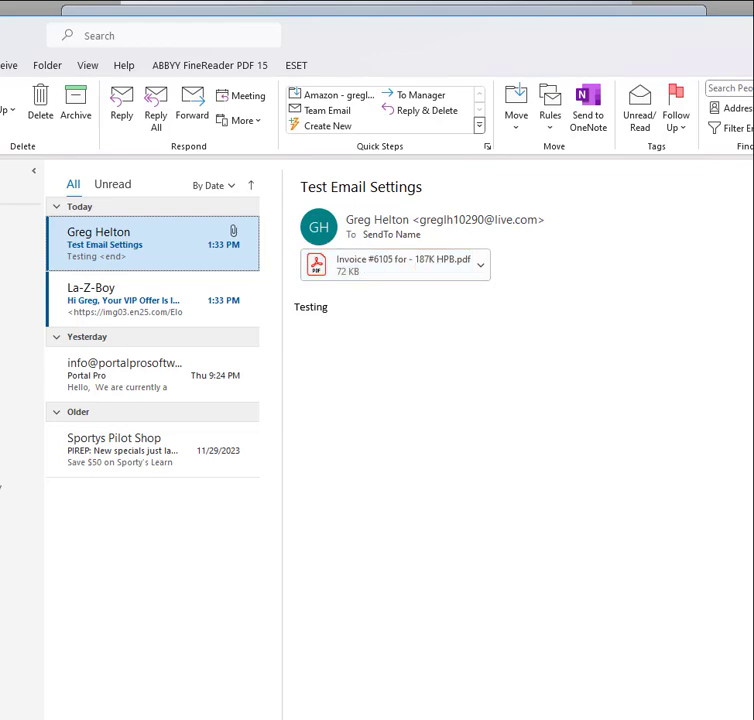
key("alt+Tab")
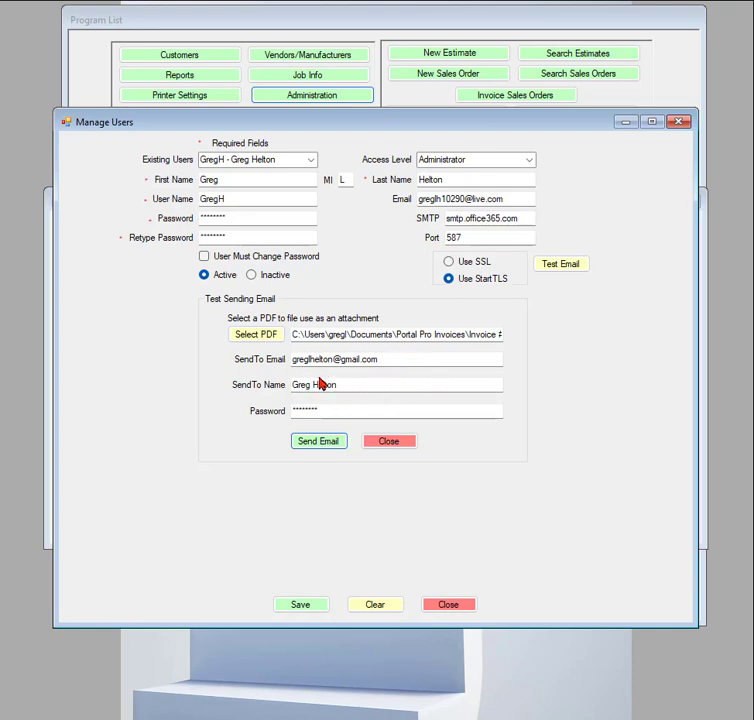
Step: Close the test email form and save the user record with the tested email settings
left_click(389, 441)
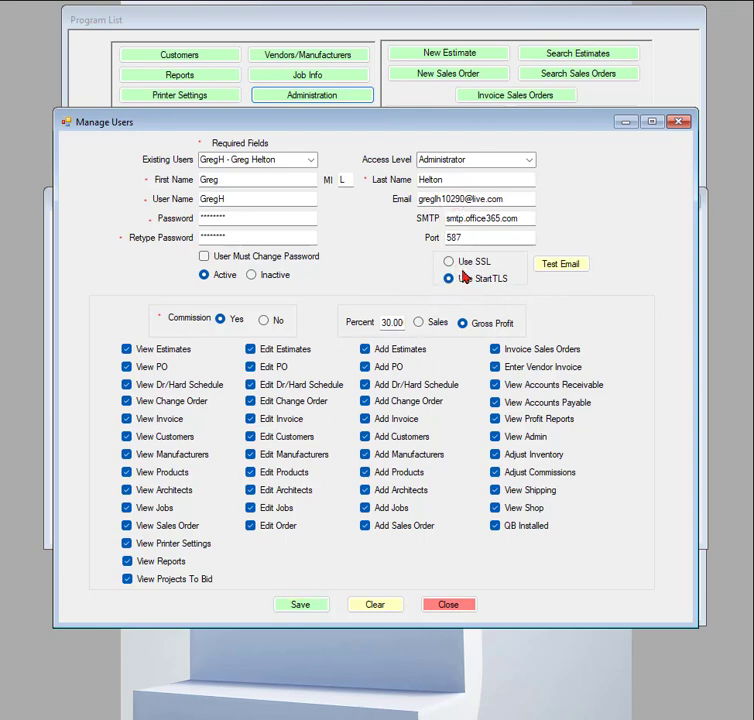
left_click(573, 265)
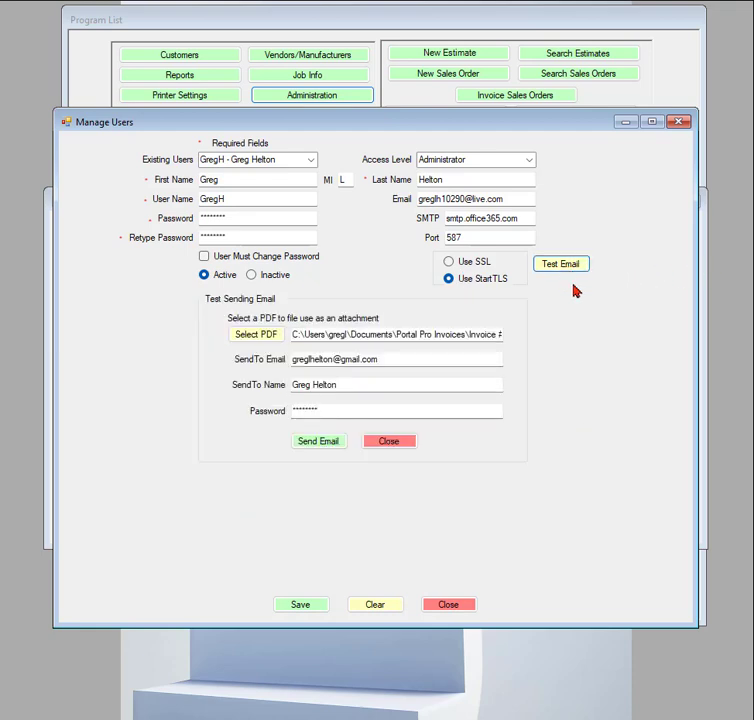
left_click(390, 443)
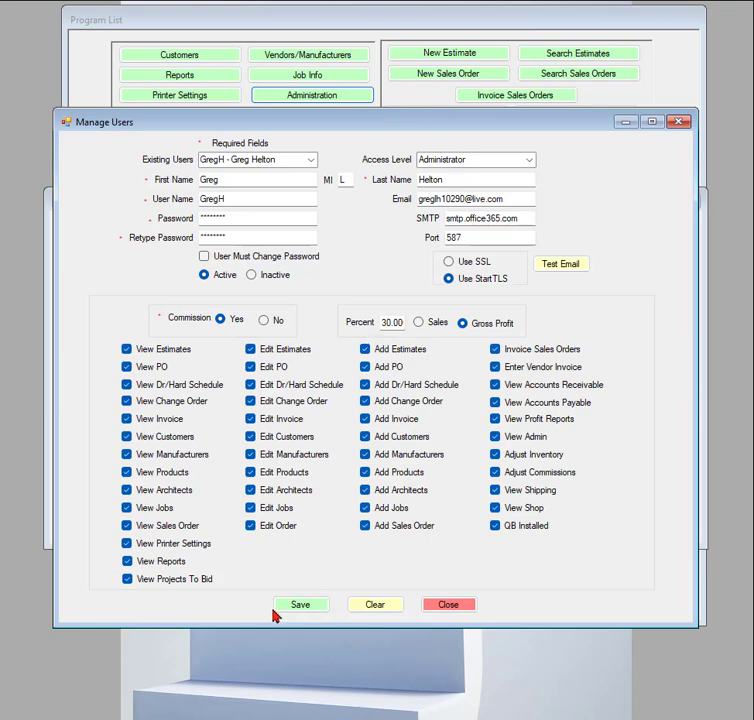
left_click(302, 605)
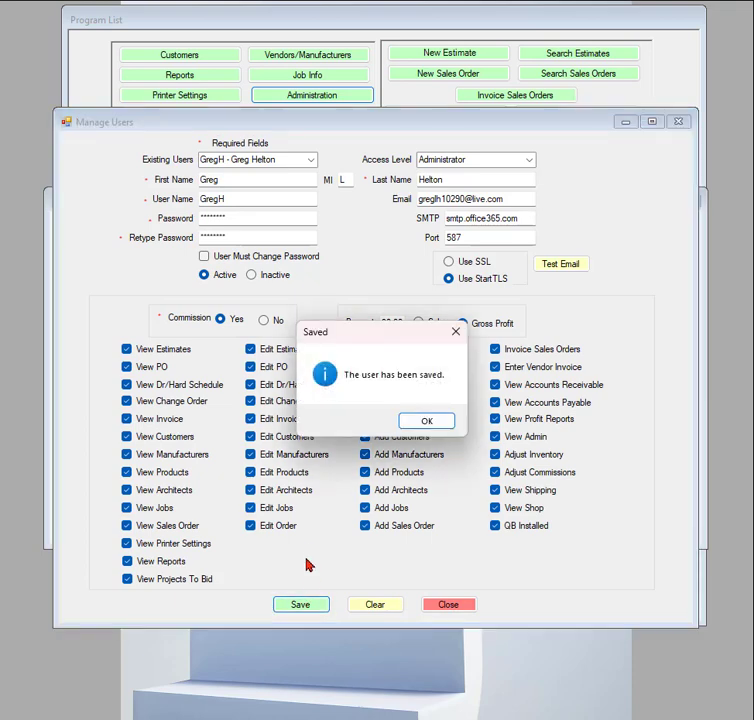
left_click(431, 421)
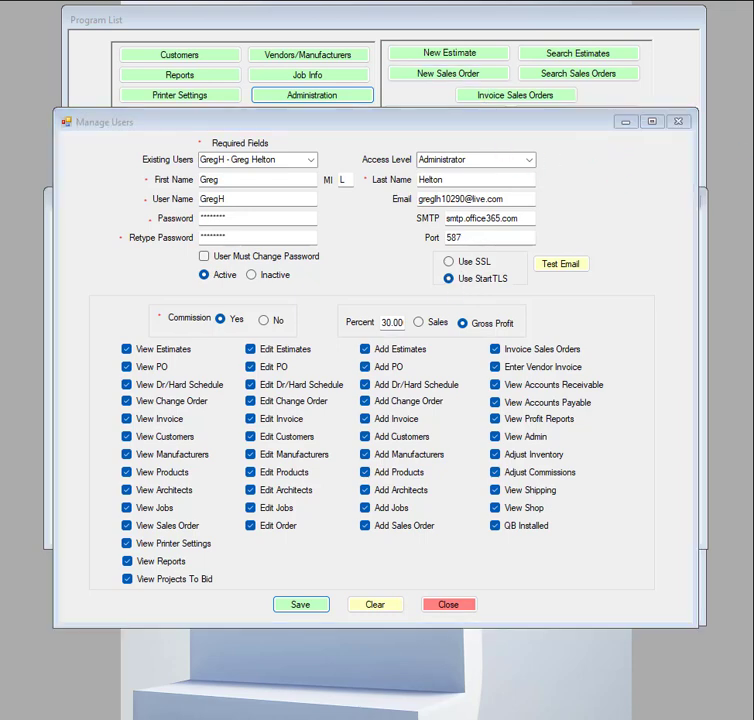
left_click_drag(433, 120, 426, 156)
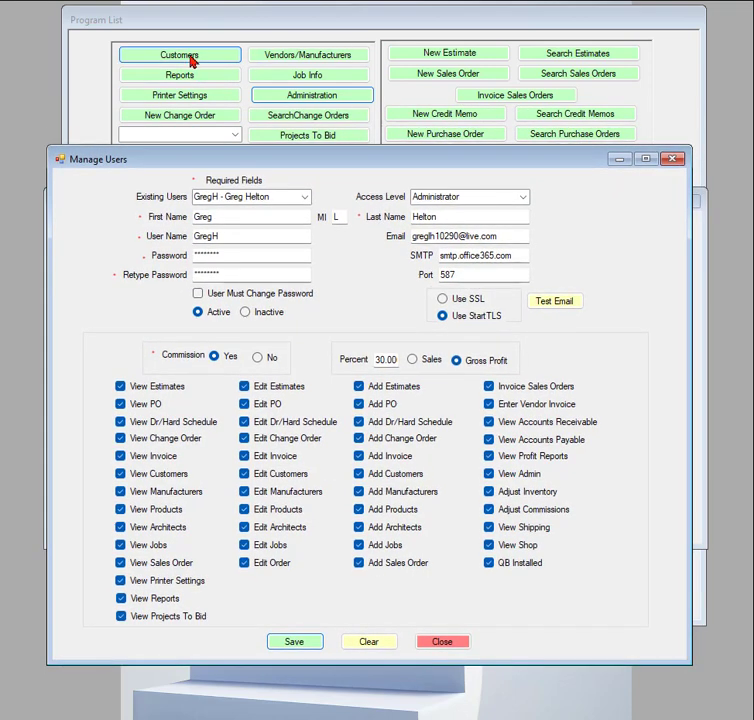
Step: Open the customer information form and load the 24 Hour Door customer record
left_click(191, 58)
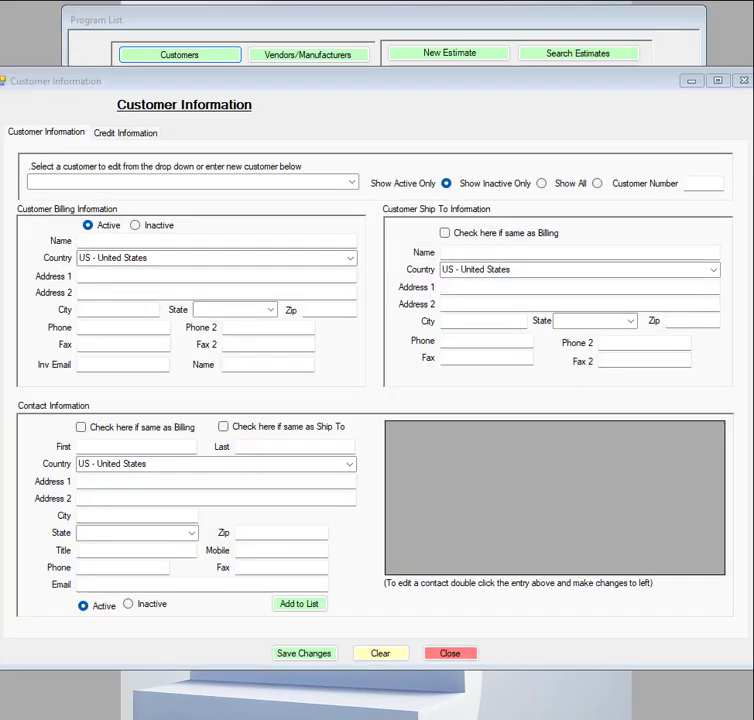
left_click(352, 184)
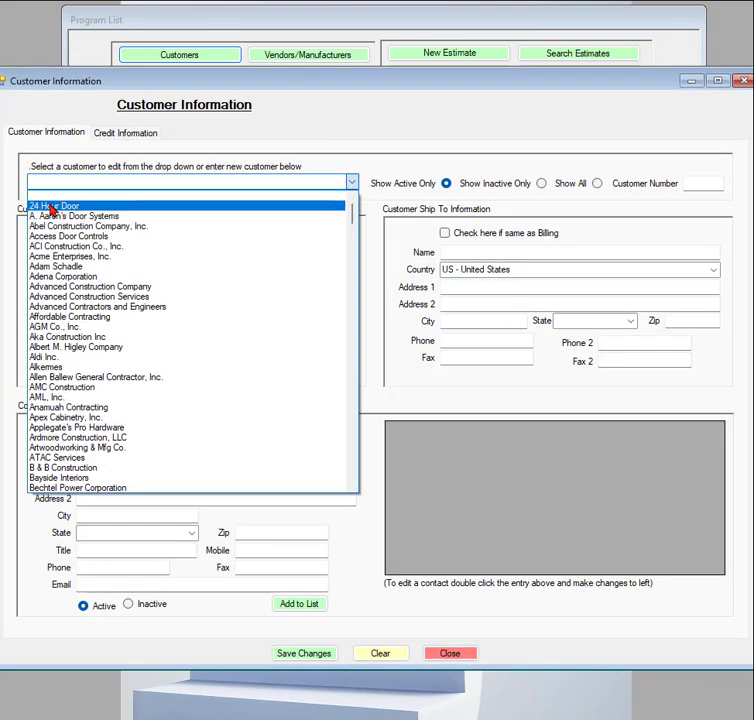
left_click(52, 208)
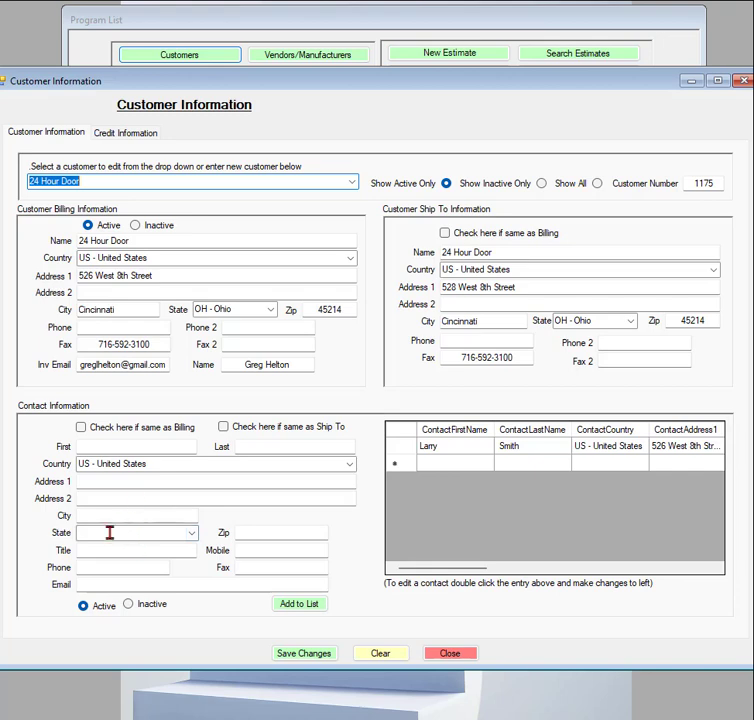
Step: Load the customer's listed contact for editing, check its email field, and close the customer form
left_click(125, 584)
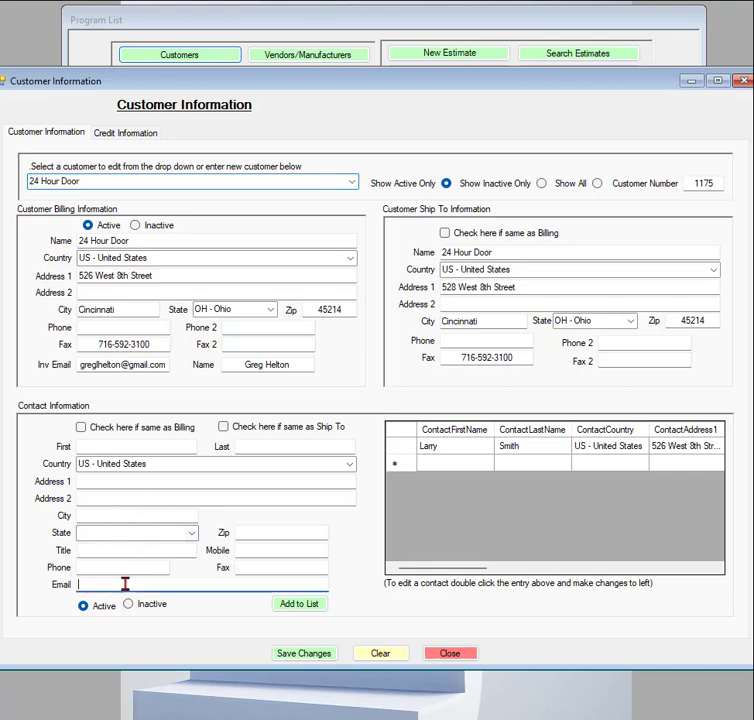
double_click(530, 449)
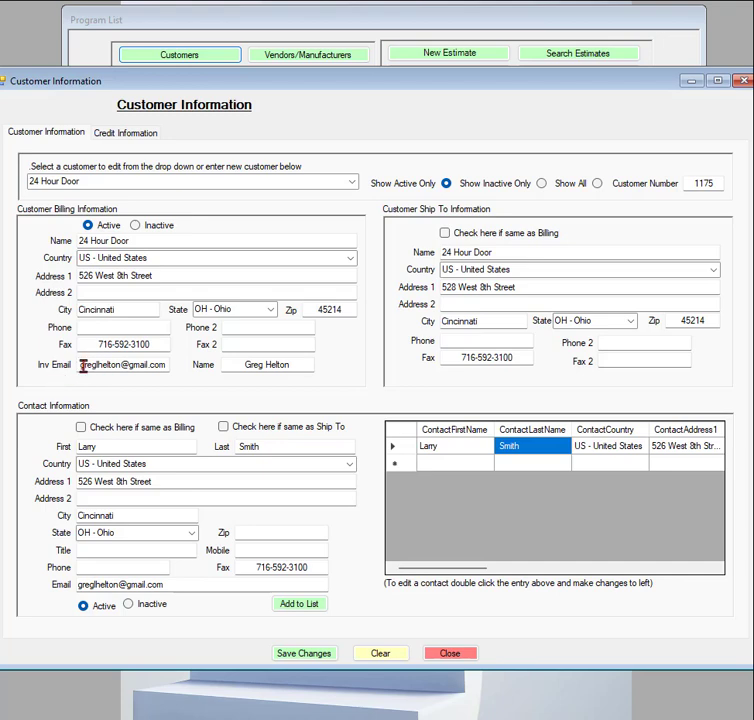
left_click(189, 584)
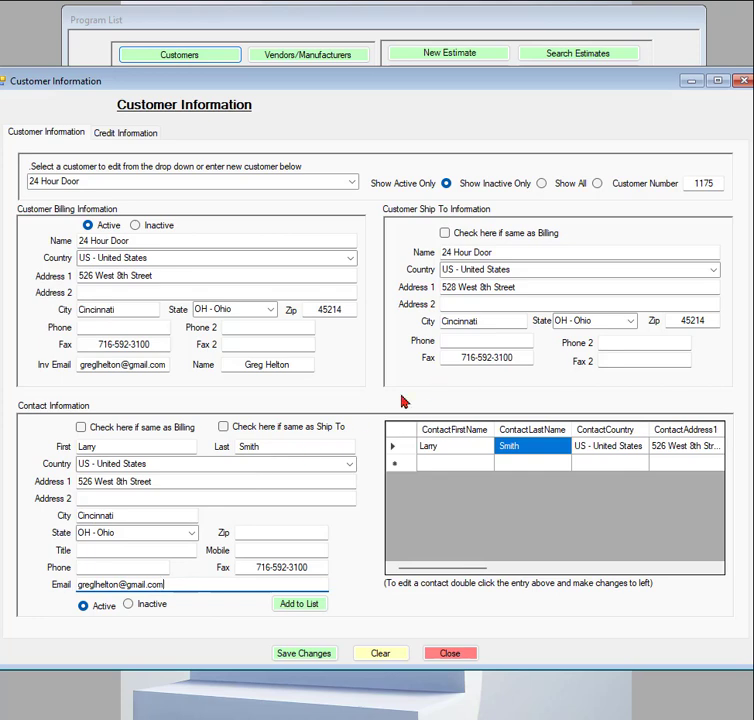
left_click(741, 82)
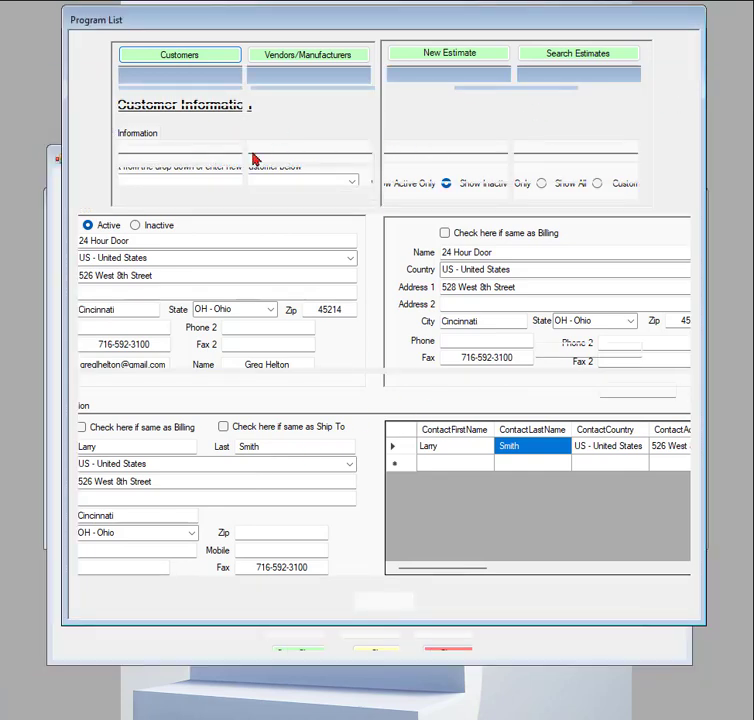
Step: Open the vendor/manufacturer form, check the Email for Vendor Quotes field, and close the form
left_click(299, 56)
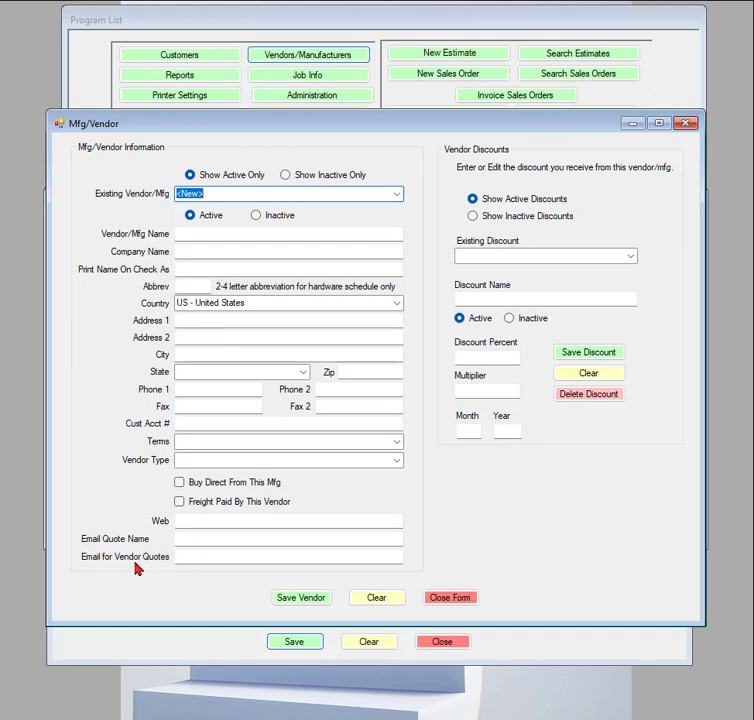
left_click(226, 555)
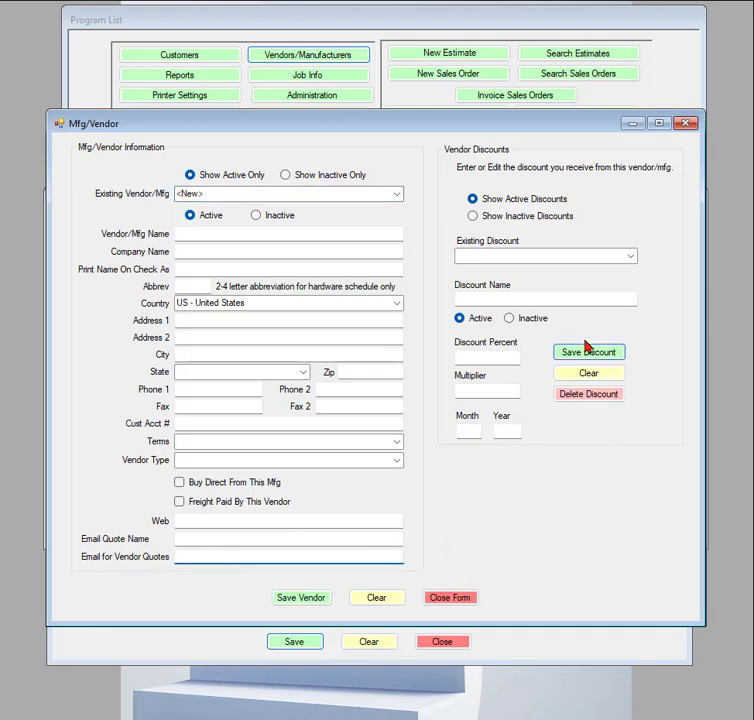
left_click(455, 598)
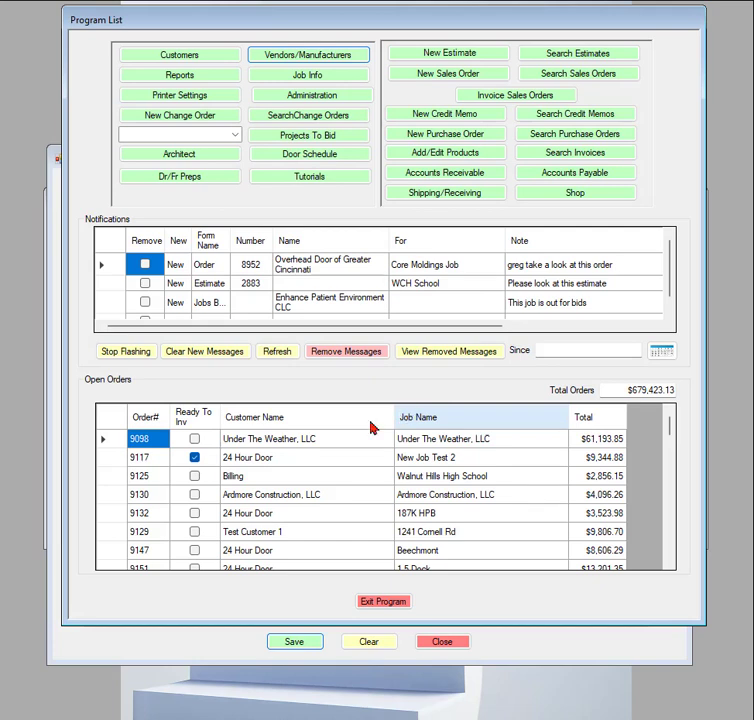
Step: Bring the Program List forward and show the invoices ready to print from Accounts Receivable
left_click(55, 520)
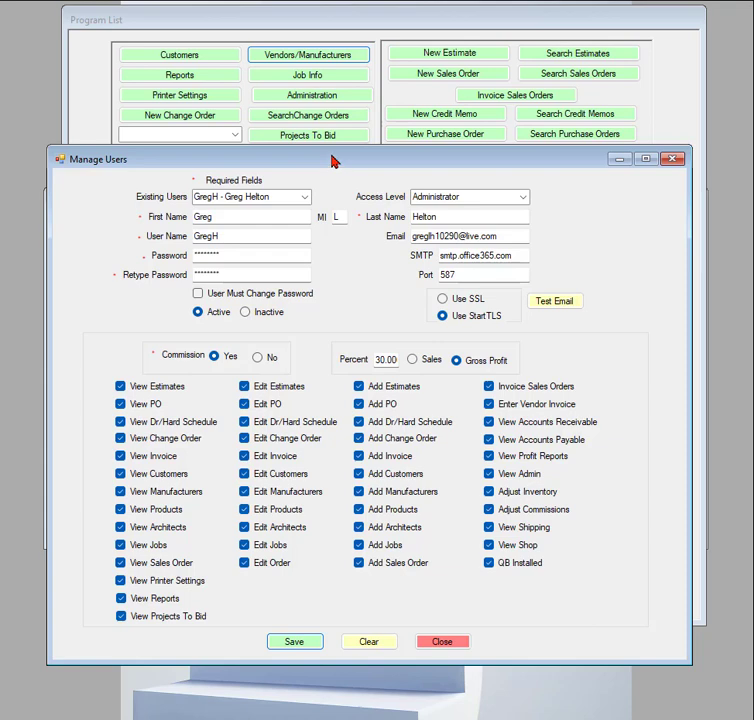
left_click_drag(331, 156, 330, 156)
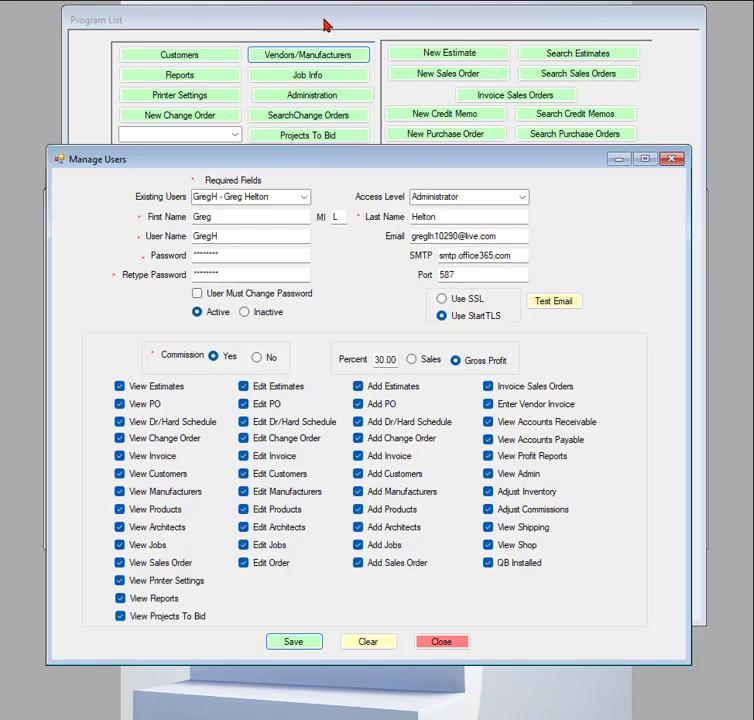
left_click(324, 25)
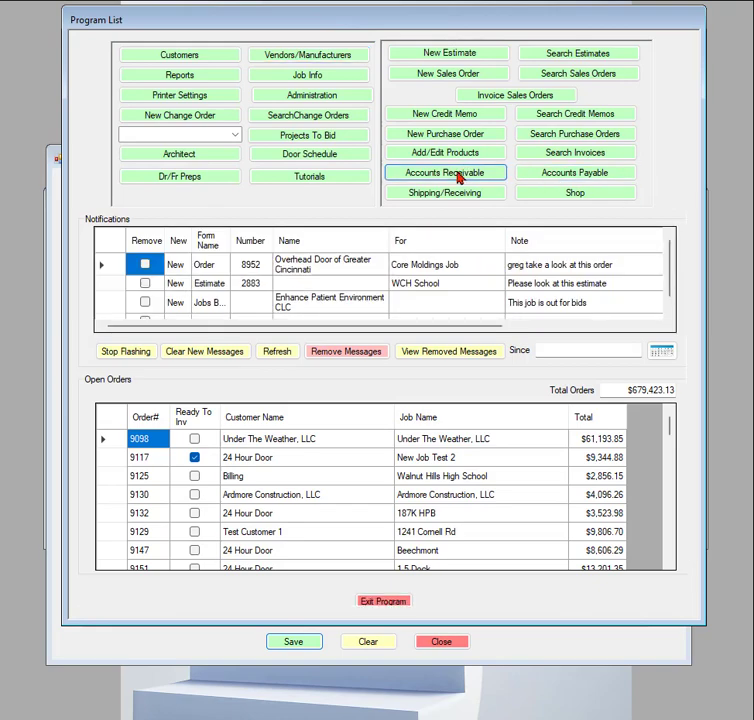
left_click(459, 177)
left_click(300, 225)
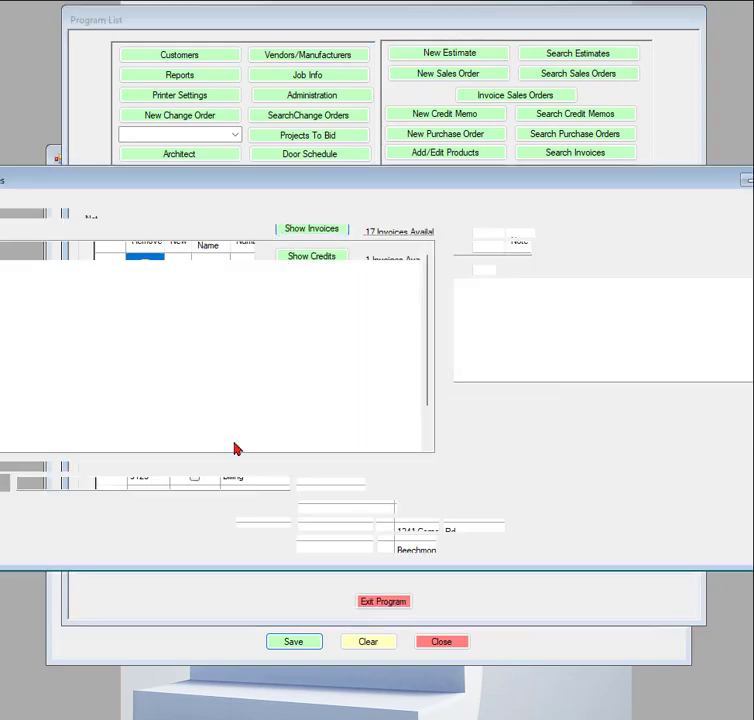
Step: Reposition the Print Invoices window to view the email password and body fields and the invoice list
left_click_drag(247, 181, 343, 166)
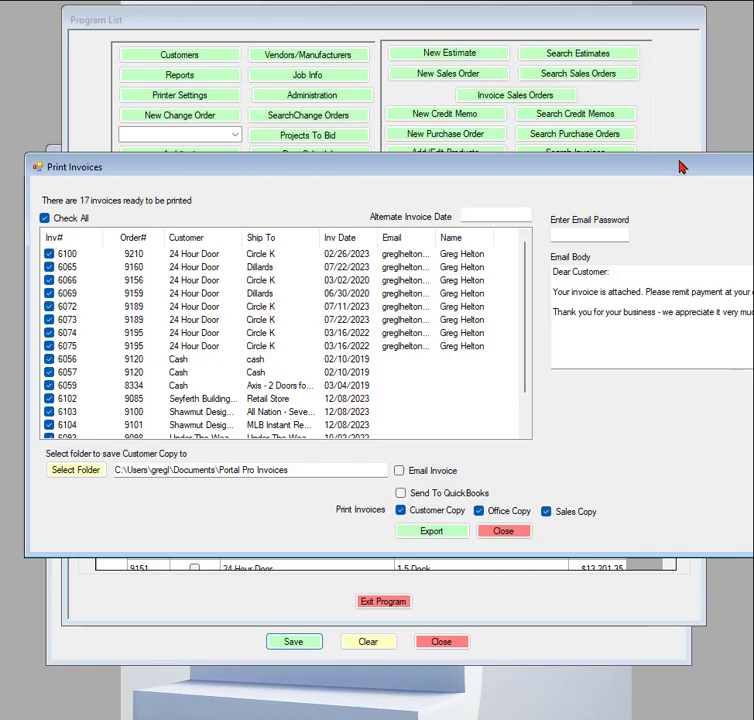
left_click_drag(680, 167, 490, 155)
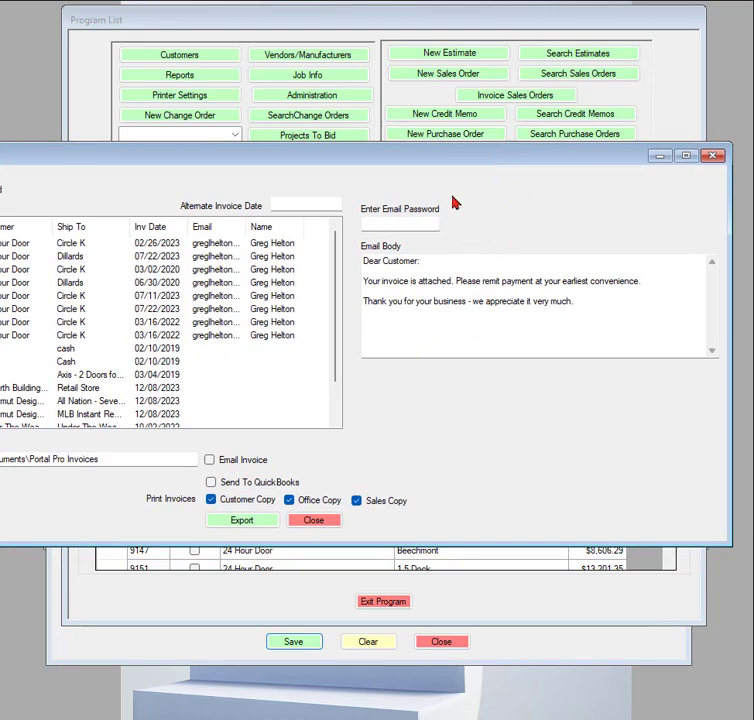
left_click_drag(409, 162, 588, 159)
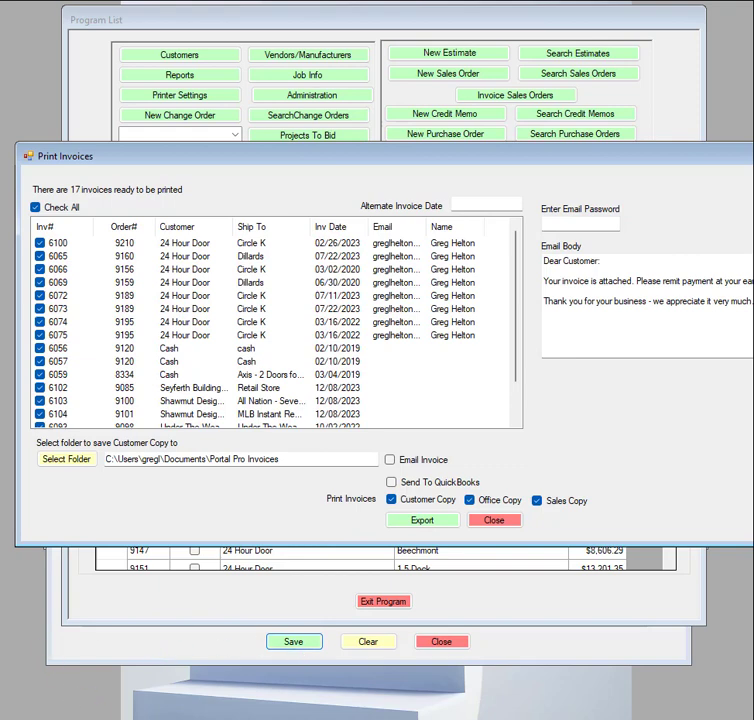
Step: Switch to File Explorer, view the Portal Pro Invoices folder in Documents, and return to the Print Invoices window in Portal Pro
key("alt+Tab")
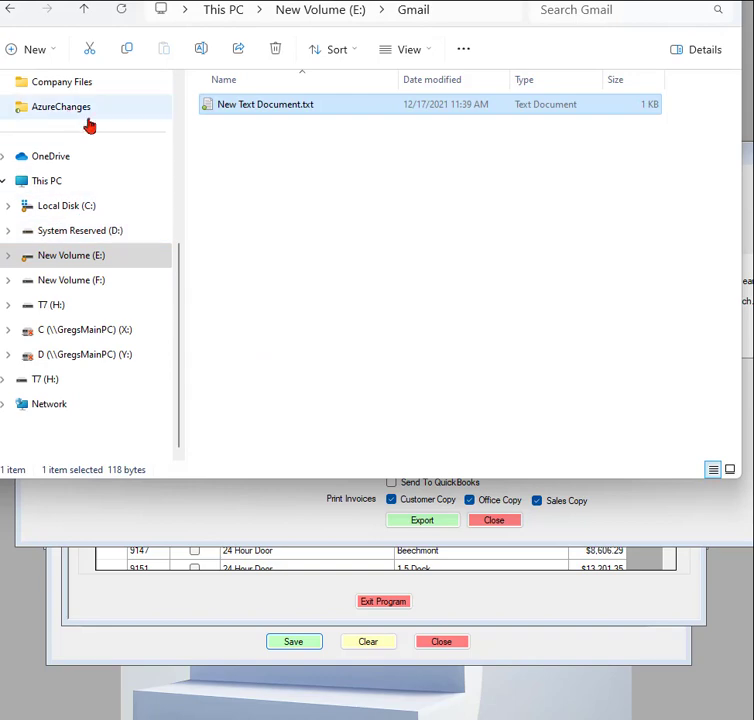
scroll(88, 125, "up", 5)
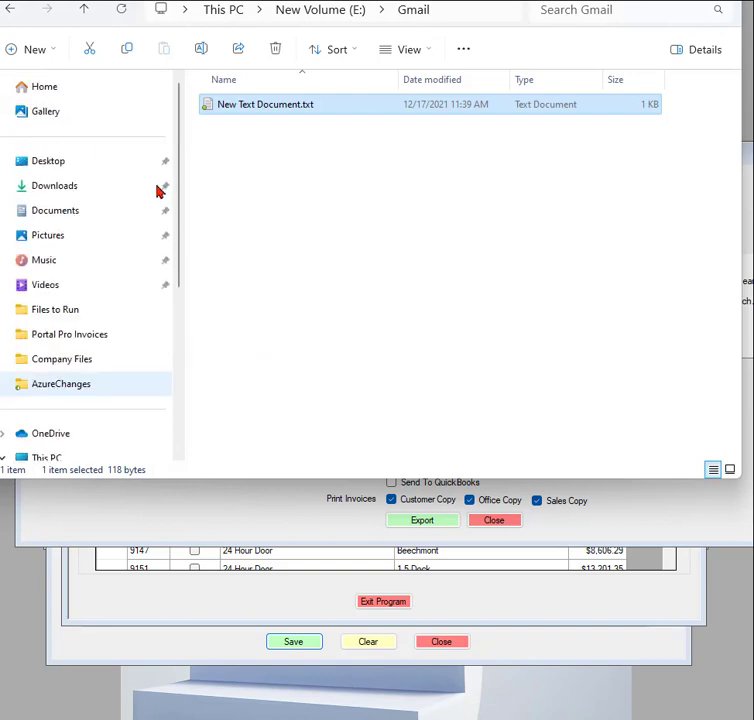
left_click(62, 216)
scroll(330, 300, "down", 7)
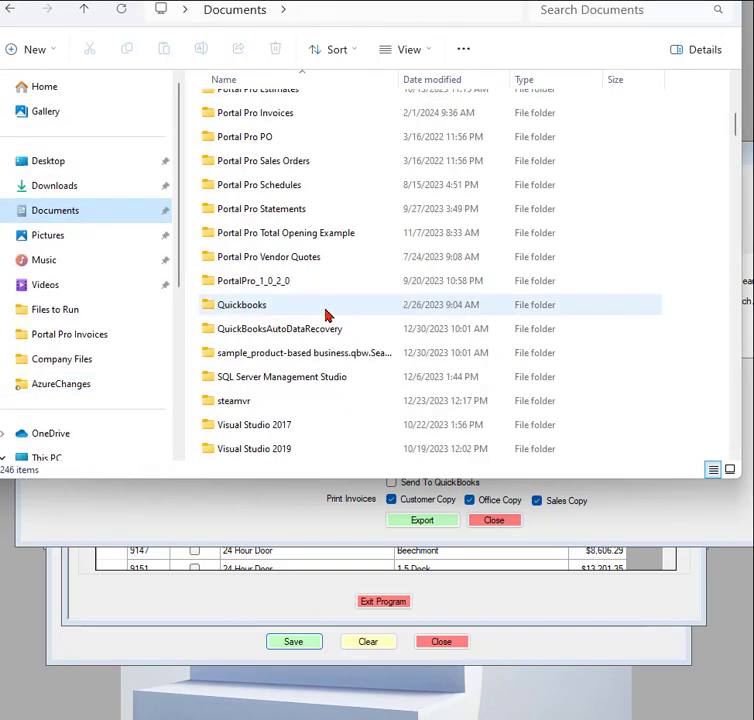
scroll(326, 315, "up", 1)
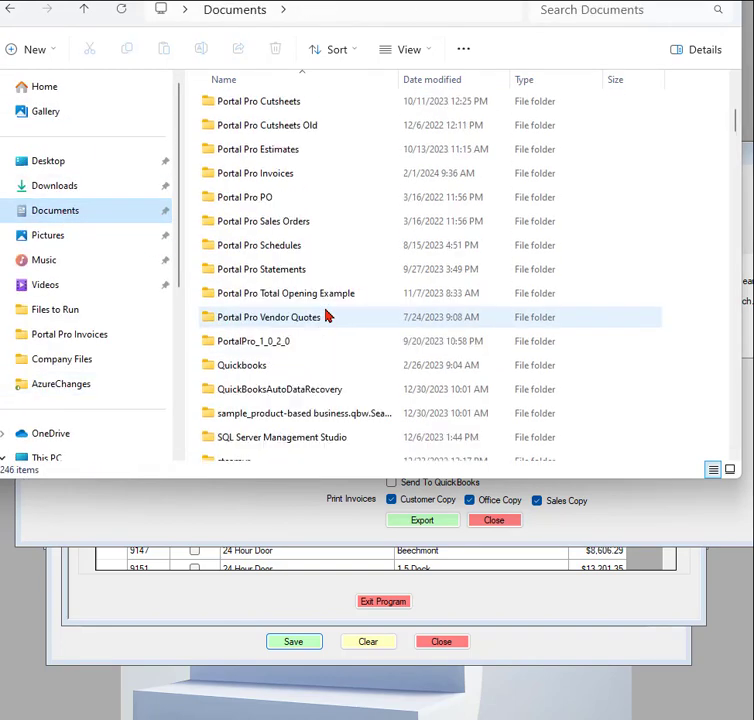
left_click(257, 270)
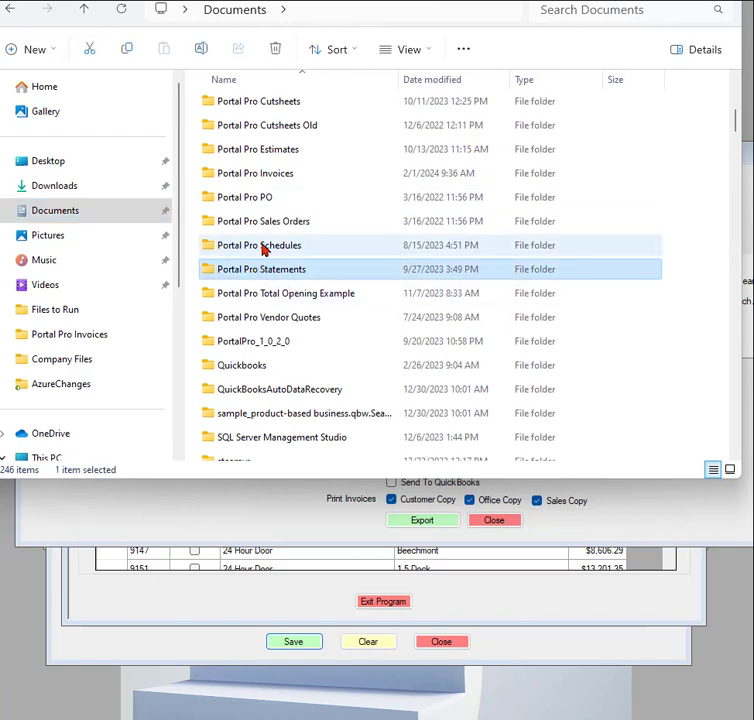
double_click(254, 174)
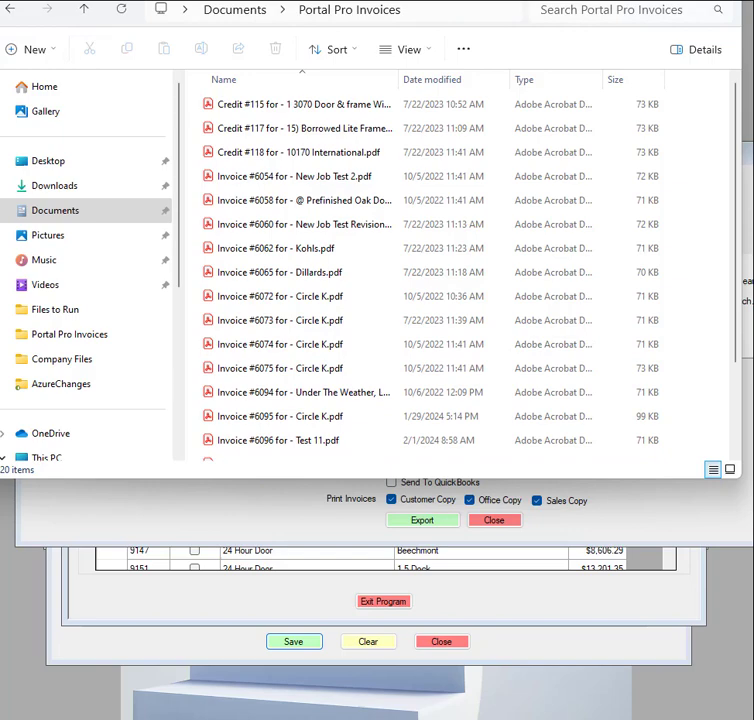
left_click_drag(612, 0, 583, 89)
left_click(627, 91)
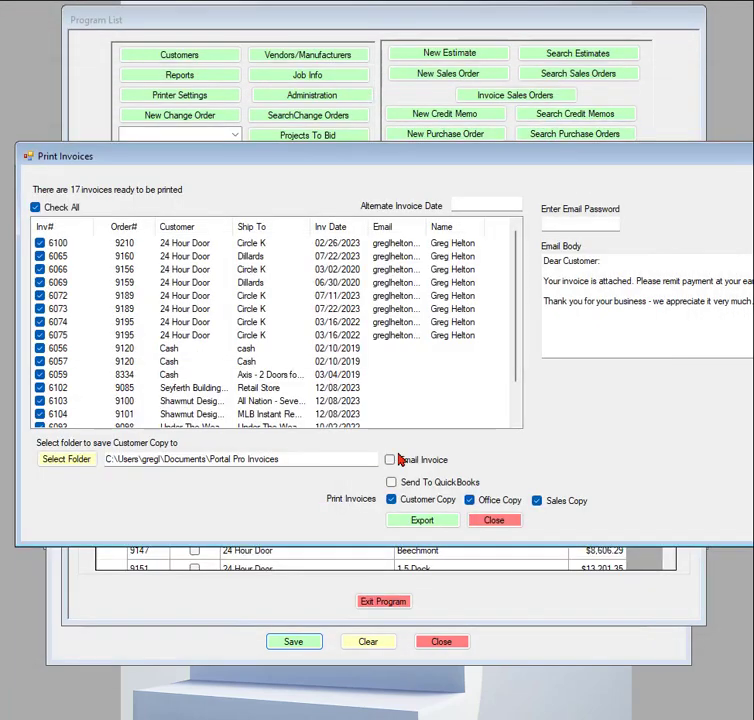